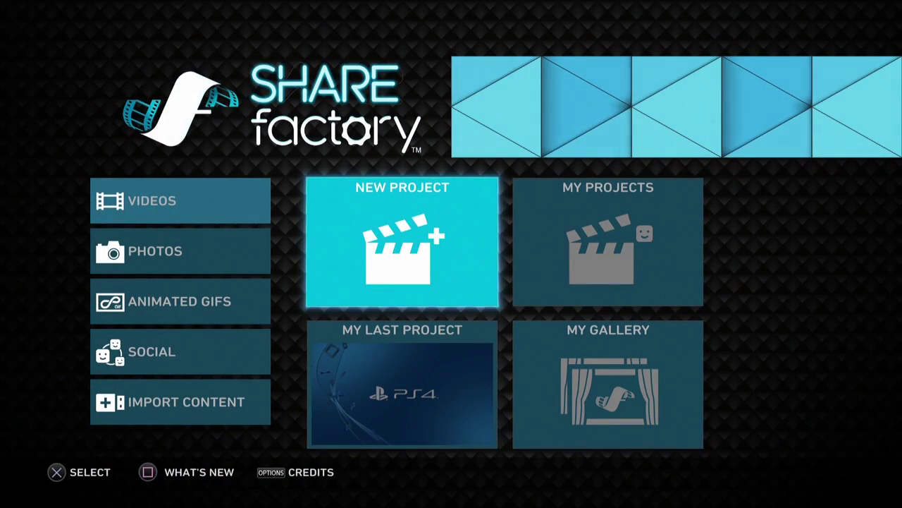
- Start a new project using the PlayStation 4 Theme
key("Return")
key("Down")
key("Down")
key("Down")
key("Down")
key("Down")
key("Down")
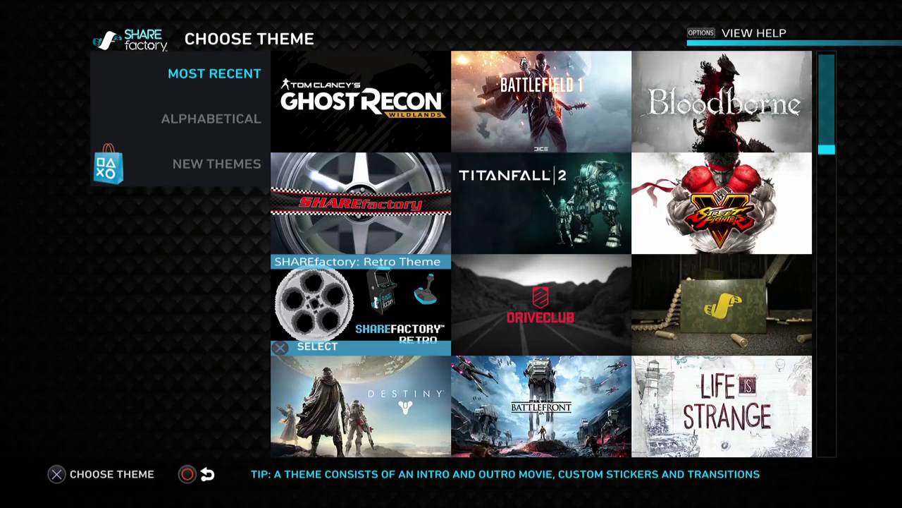
key("Down")
key("Down")
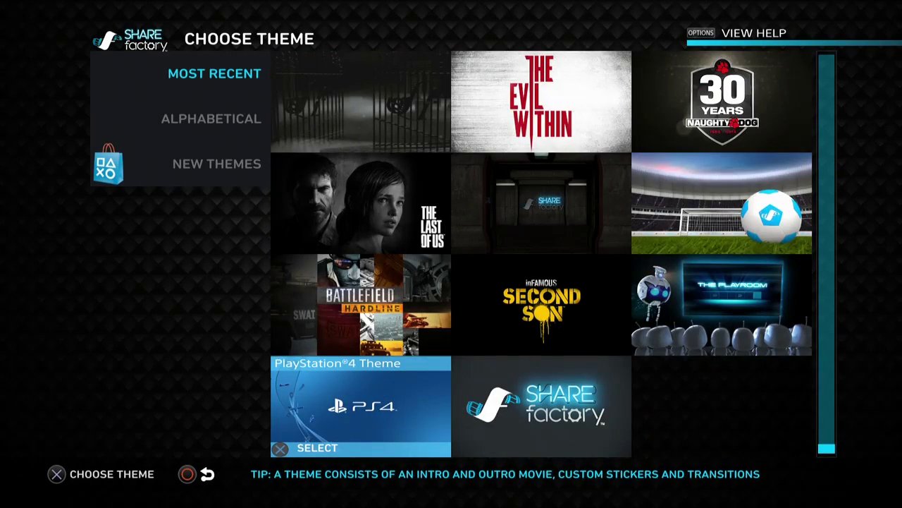
key("Return")
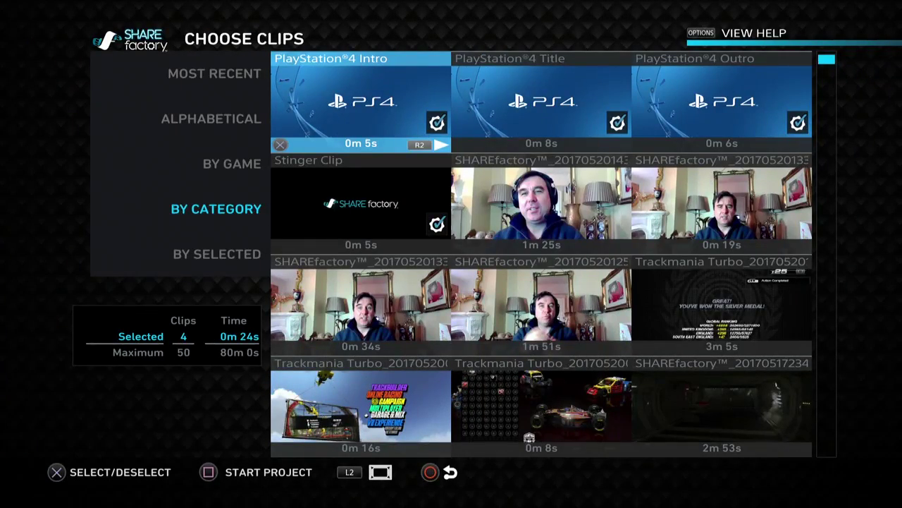
- Deselect the theme's Intro, Title and Stinger clips
key("Return")
key("Right")
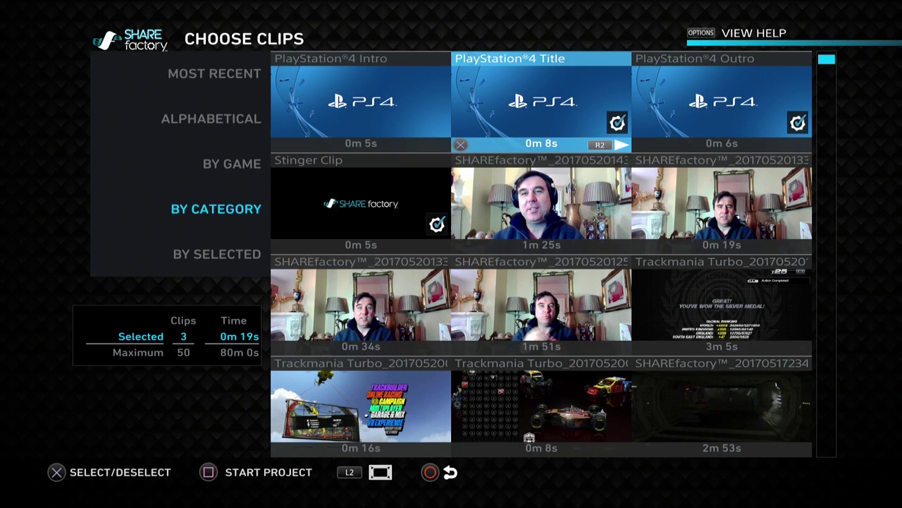
key("Return")
key("Left")
key("Down")
key("Return")
- Select the Alien: Isolation clip and continue into the editor without renaming
key("Right")
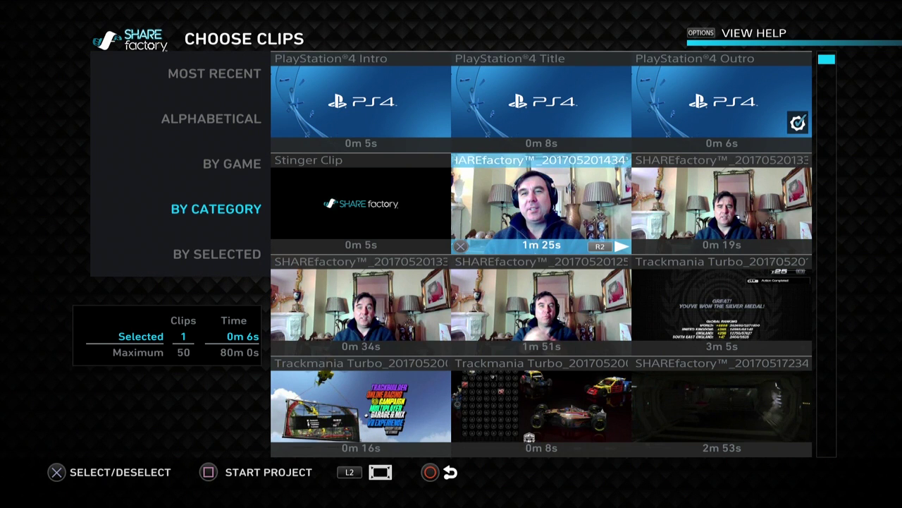
key("Down")
key("Down")
key("Down")
key("Down")
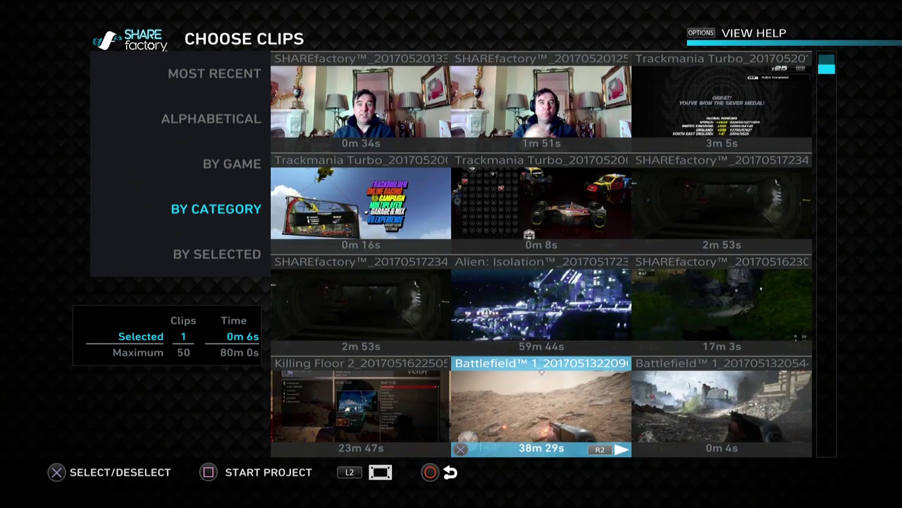
key("Up")
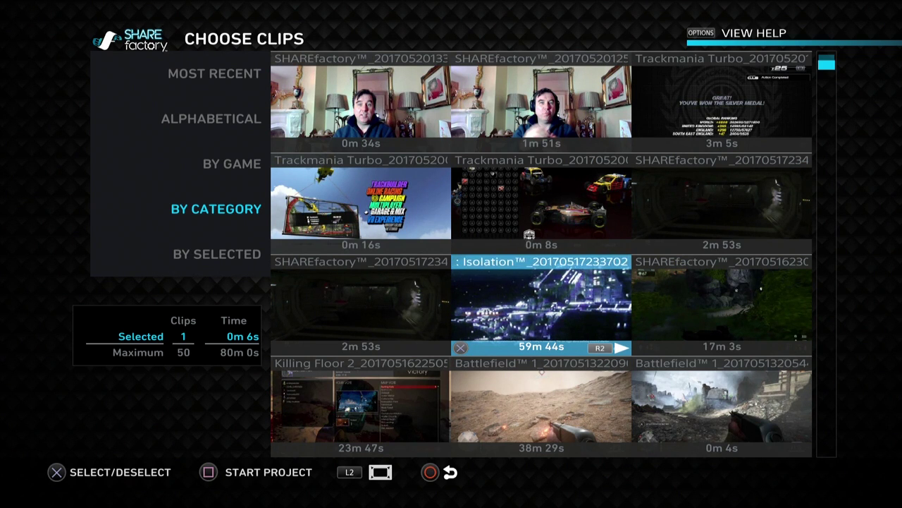
key("Return")
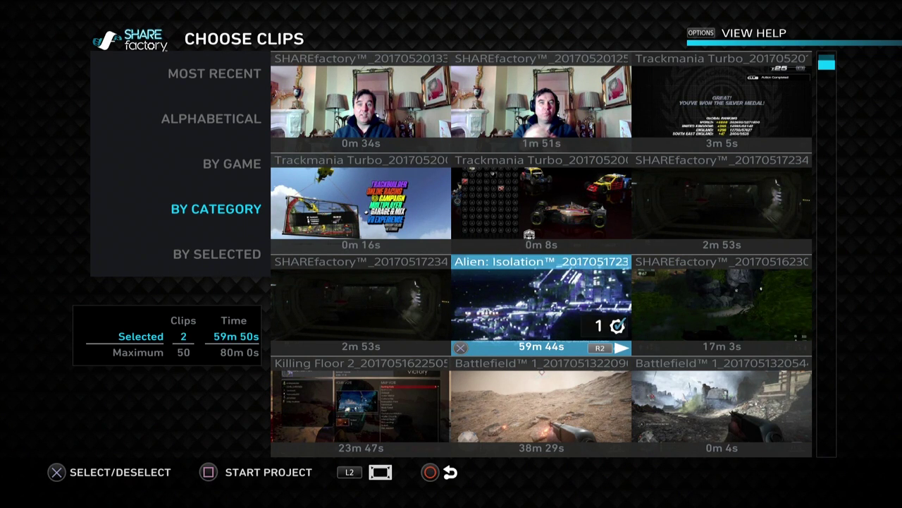
key("space")
key("Return")
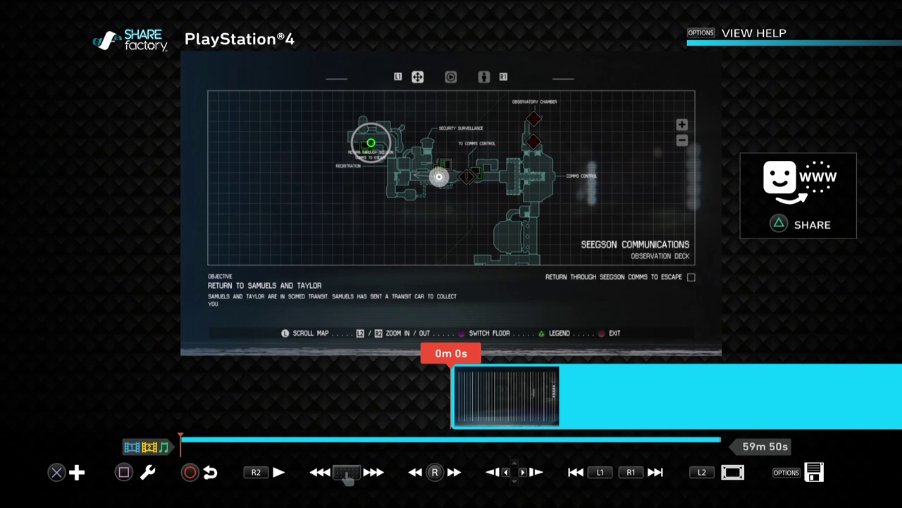
- Set the Alien: Isolation clip's Clip Volume to 0% and close the edit menu
key("Return")
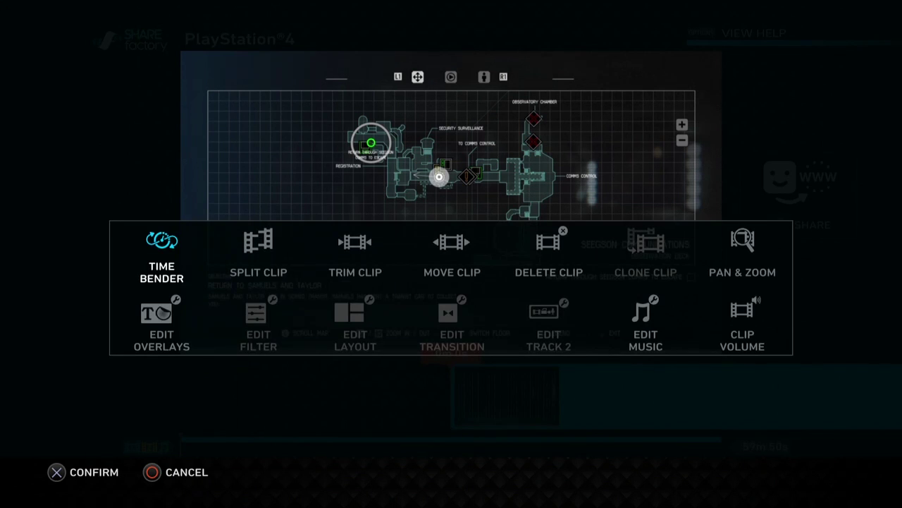
key("Right")
key("Right")
key("Right")
key("Right")
key("Right")
key("Right")
key("Left")
key("Down")
key("Return")
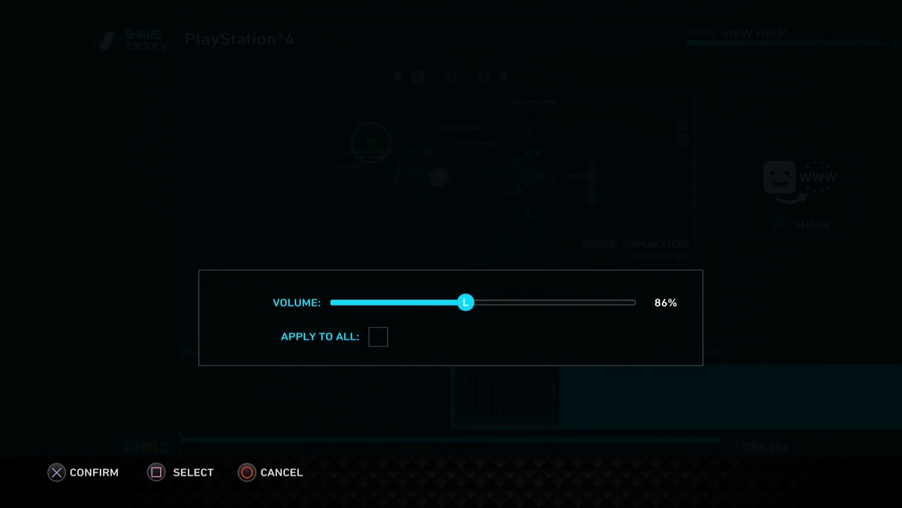
key("Left")
key("Left")
key("Left")
key("Left")
key("Left")
key("Left")
key("Left")
key("Left")
key("Return")
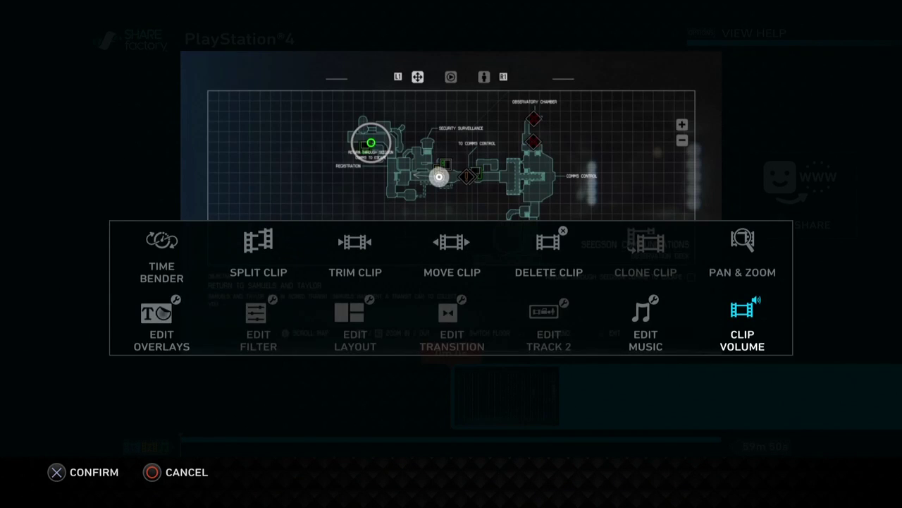
key("Left")
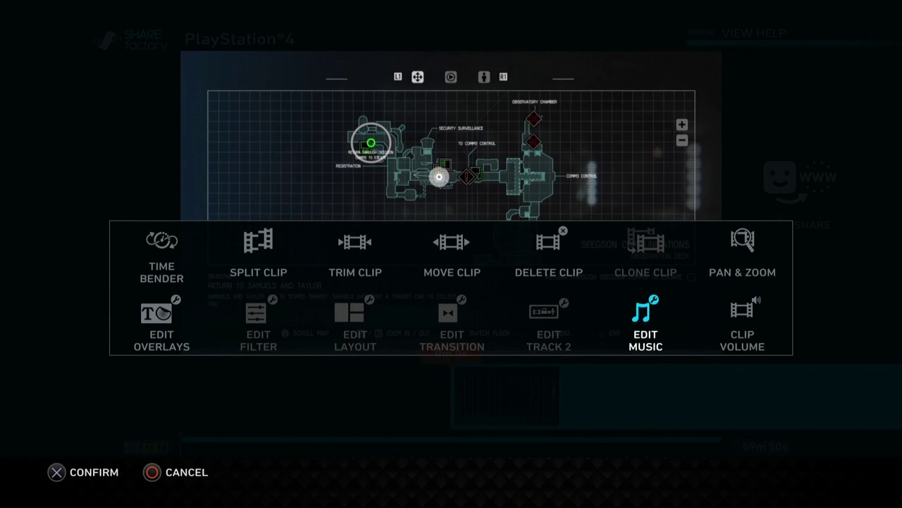
key("Left")
key("Left")
key("Left")
key("Left")
key("Left")
key("Escape")
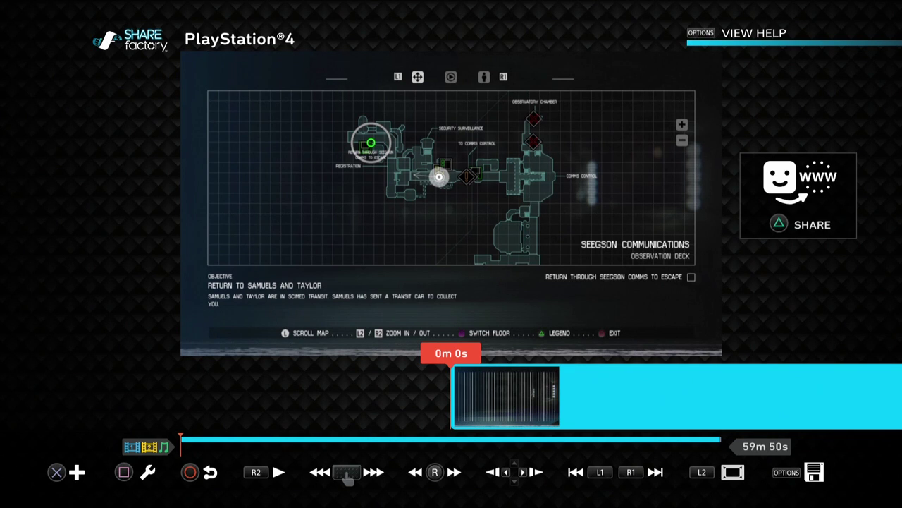
- Open the Add menu to record a camera video on Track 2
key("Return")
key("Return")
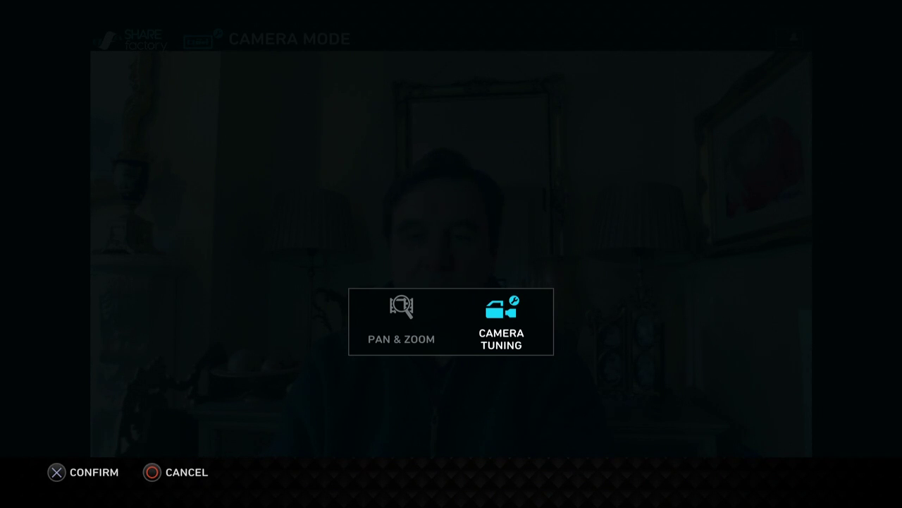
- Tune the camera's Sharpness, Contrast, Hue and Saturation for the Track 2 recording
key("Return")
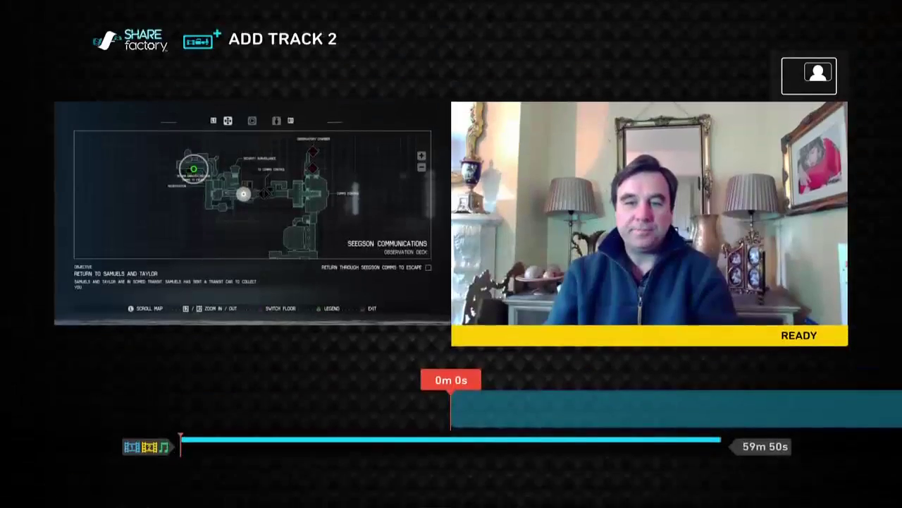
- Record a roughly 1m 31s webcam commentary onto Track 2
key("Return")
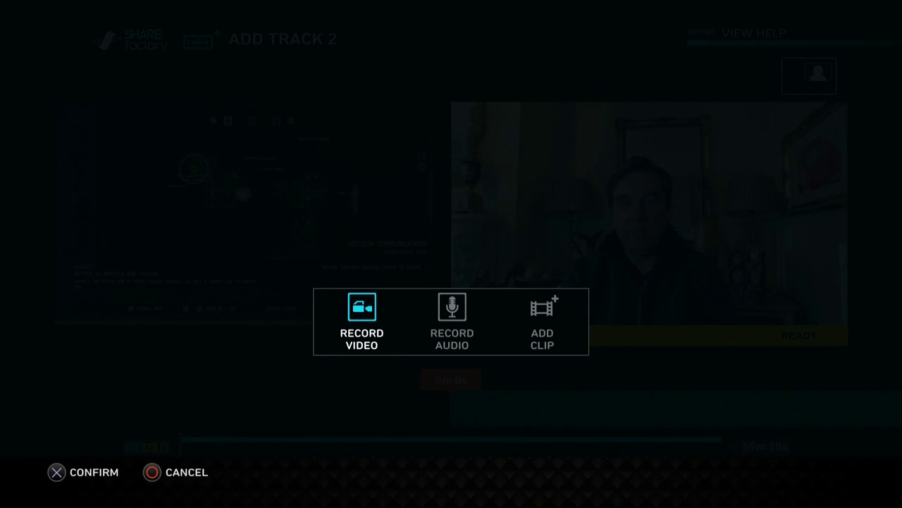
key("Return")
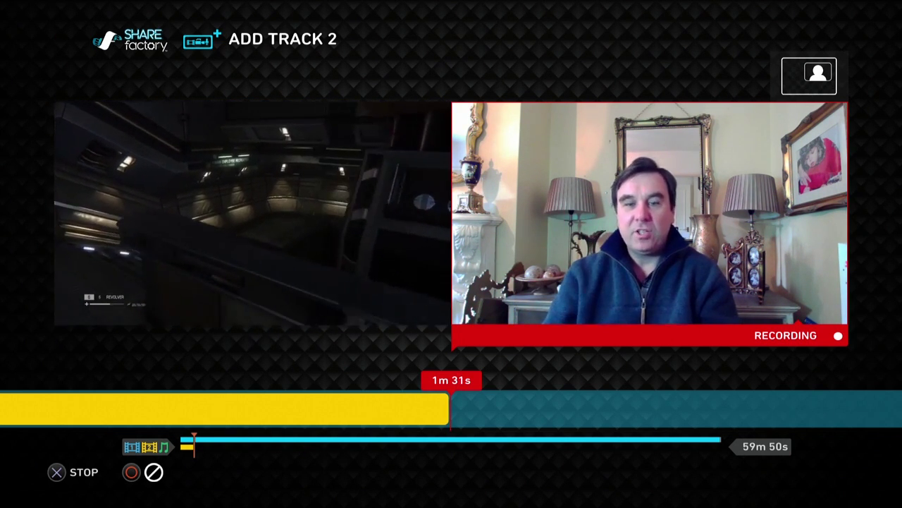
key("Return")
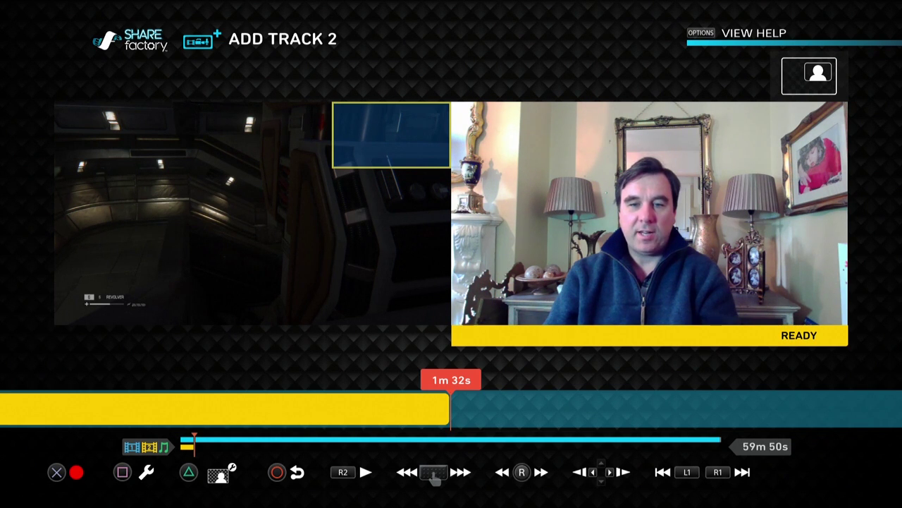
- Change the Track 2 camera video's PIP Layout to Full Screen
key("Return")
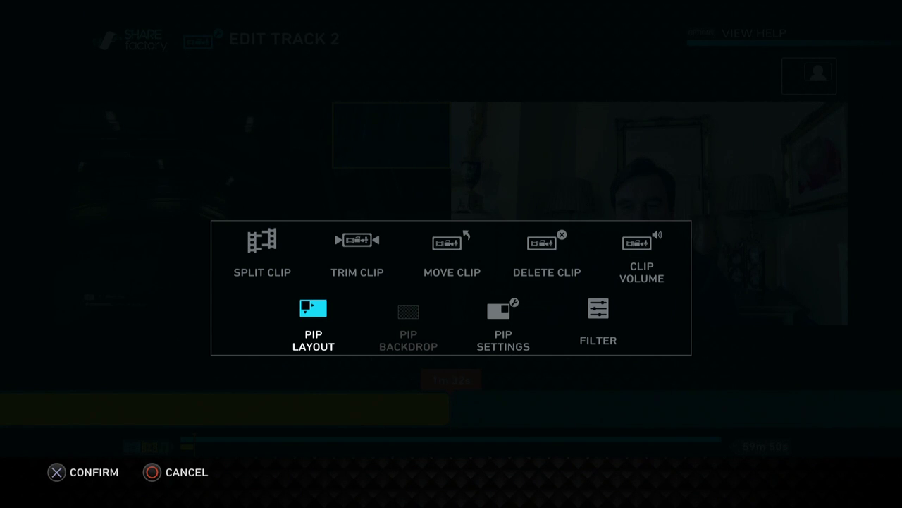
key("Return")
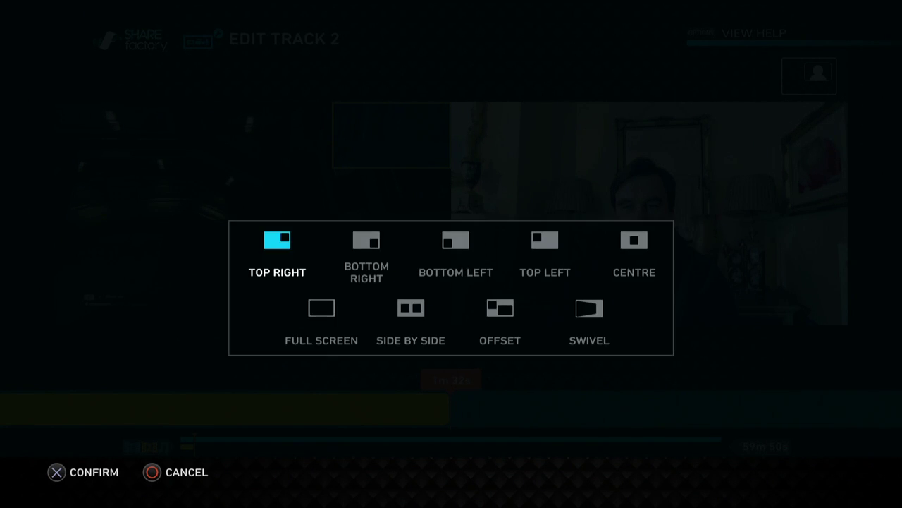
key("Down")
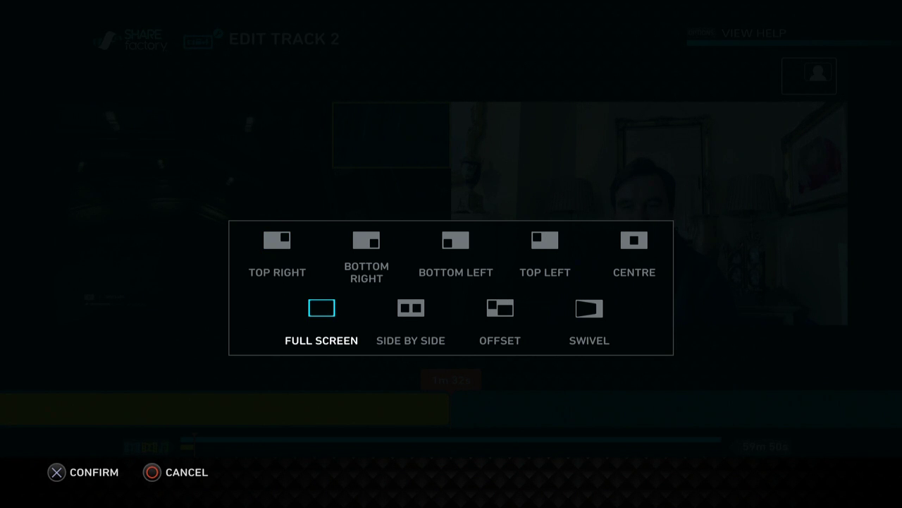
key("Escape")
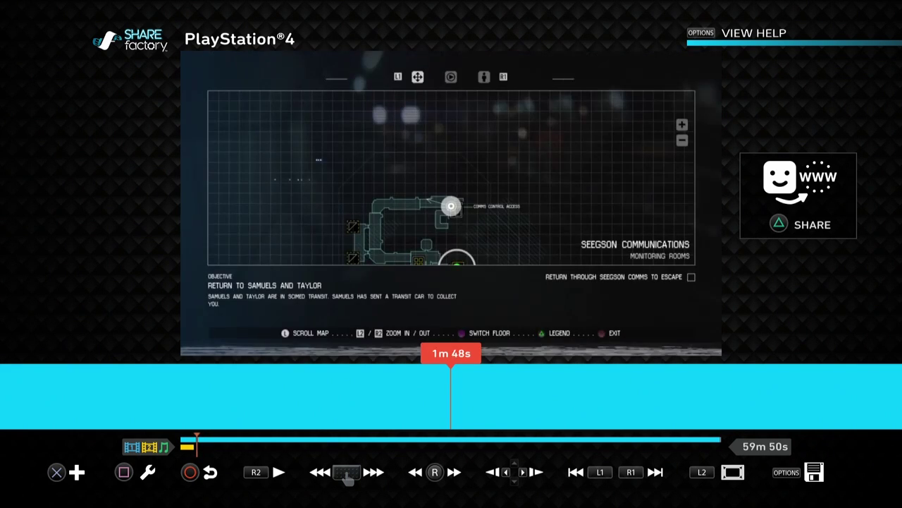
- Nudge the main timeline playhead back to 1m 24s
key("Left")
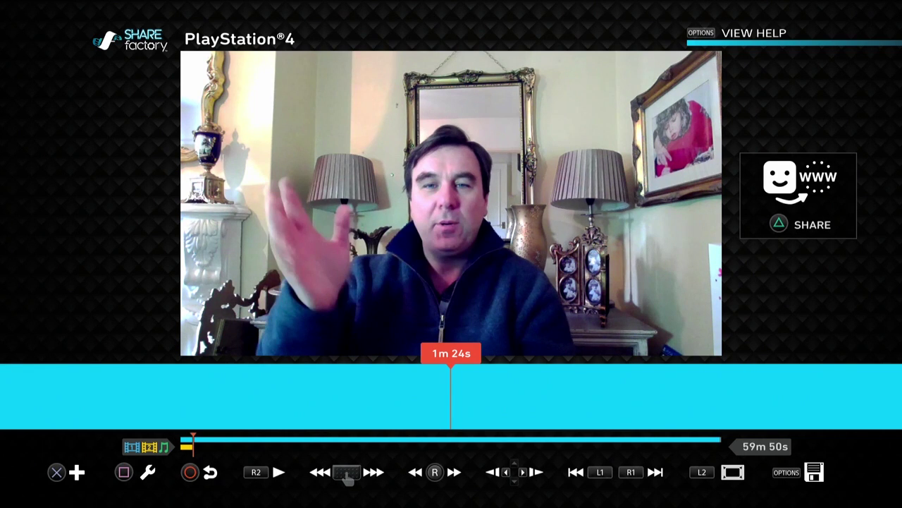
- Split the background clip at 1m 24s, bringing the project to 1m 32s
key("Return")
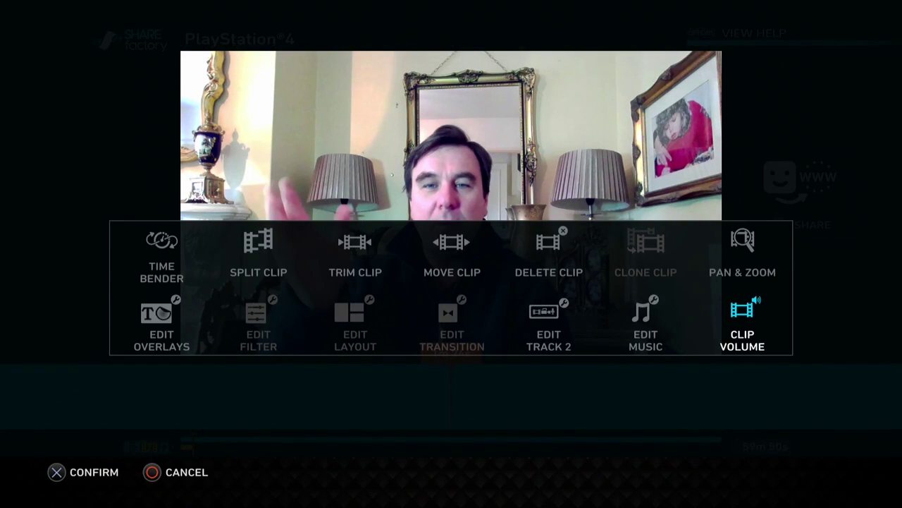
key("Up")
key("Left")
key("Left")
key("Left")
key("Left")
key("Left")
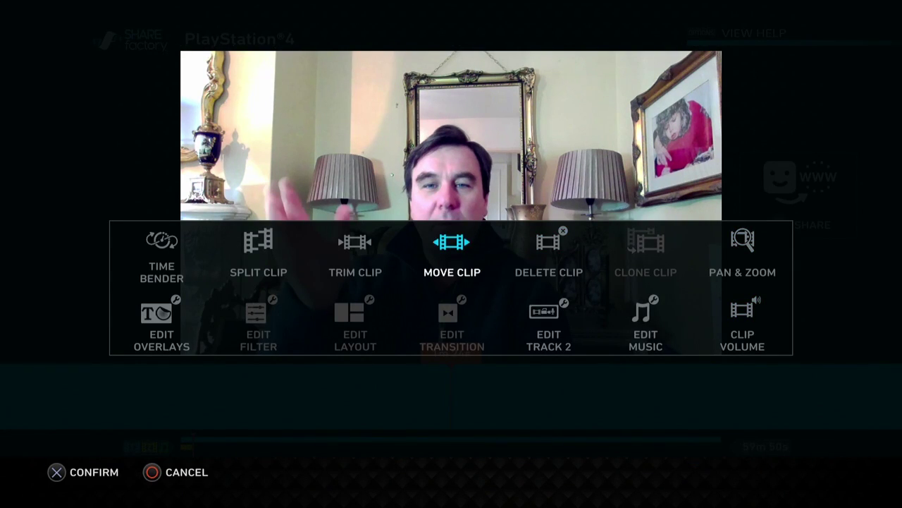
key("Right")
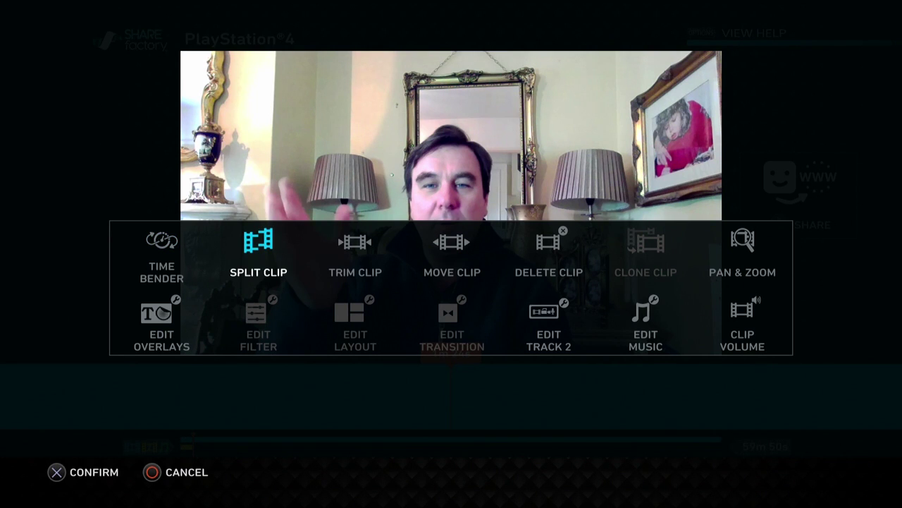
key("Return")
key("Return")
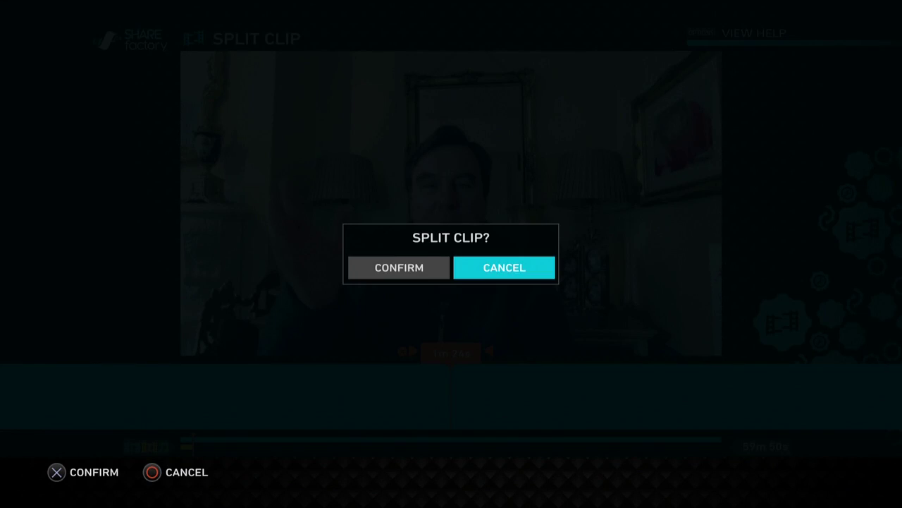
key("Left")
key("Return")
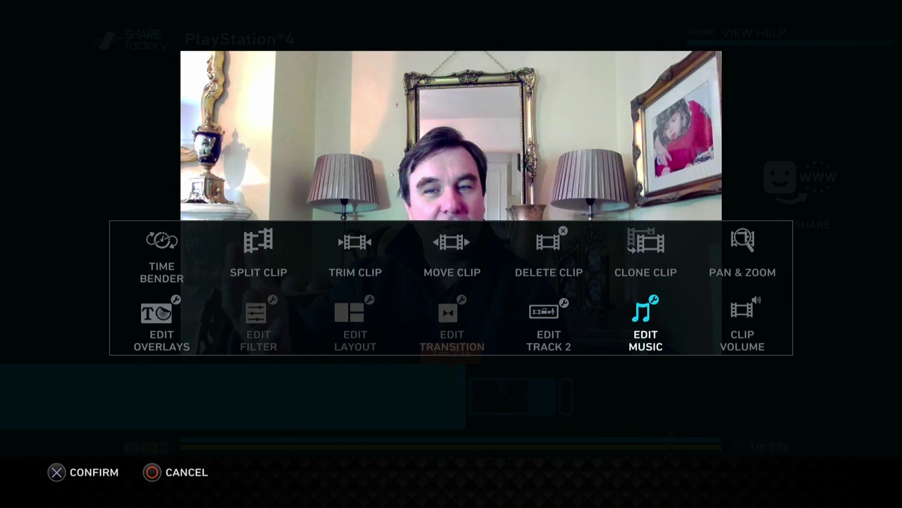
key("Left")
- Play Track 2 in its editor and skip to its 1m 32s end
key("Return")
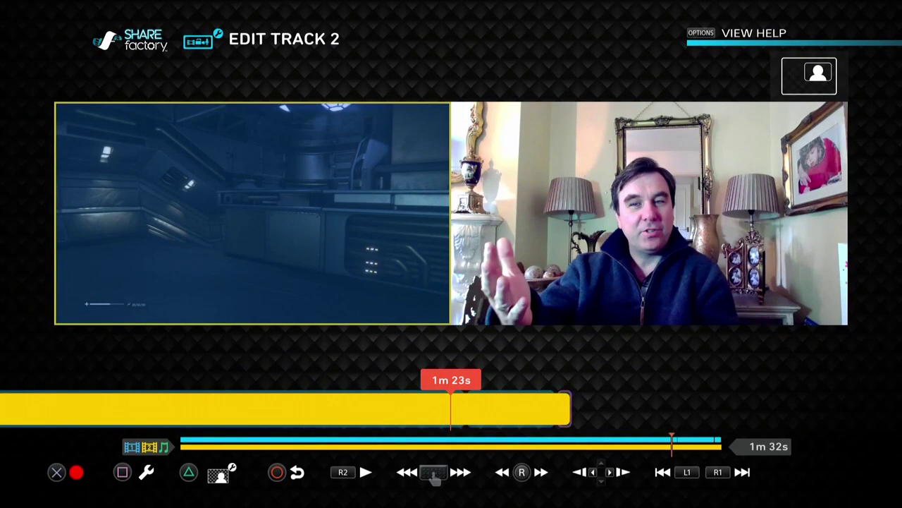
key("Right")
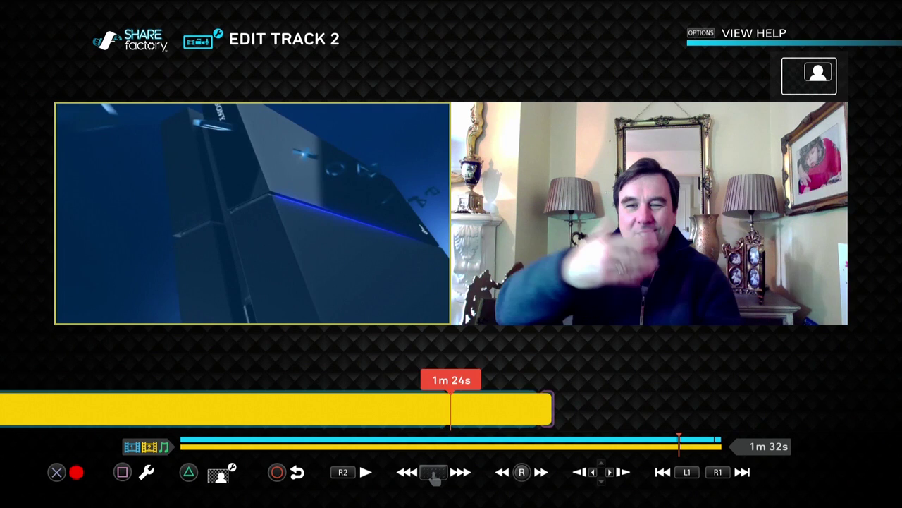
key("Right")
key("Right")
key("Right")
key("Right")
key("Right")
key("Right")
key("Right")
key("Right")
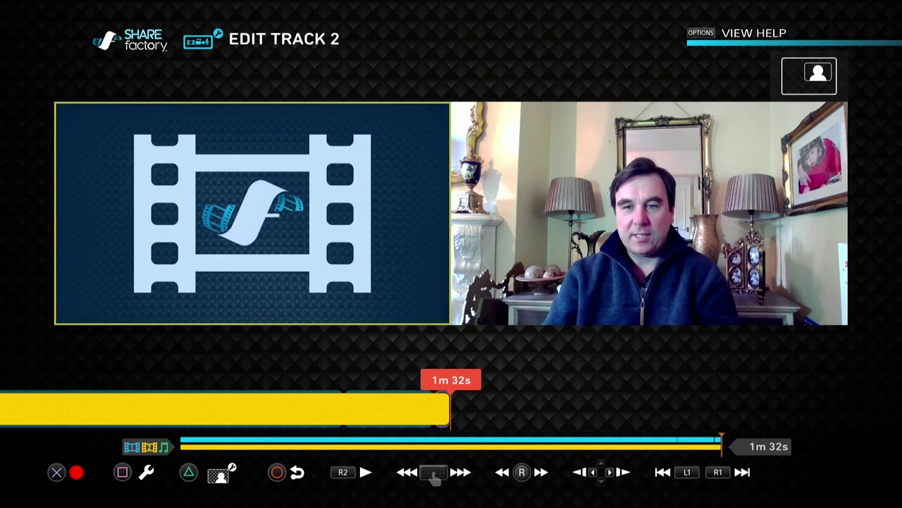
key("Left")
key("Left")
key("Left")
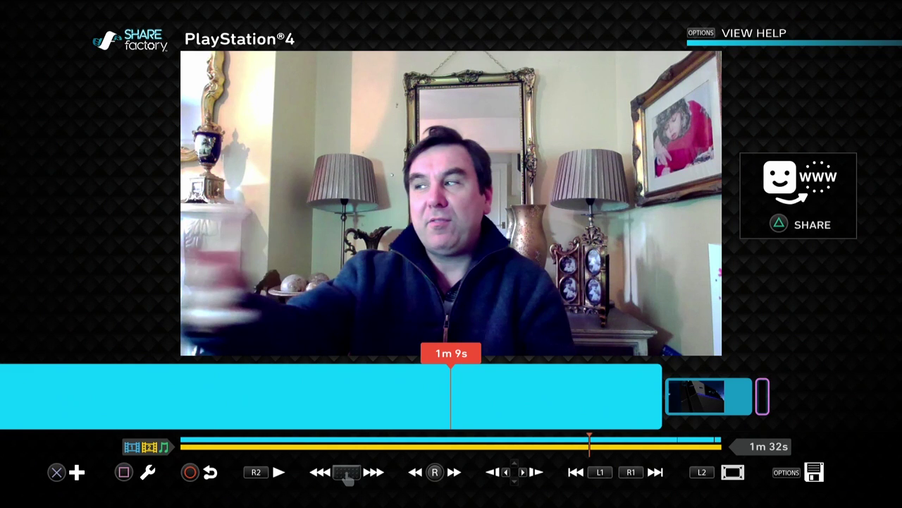
- Cancel Exit Project, reopen the Track 2 editor and show the track 2 clip's options
key("Escape")
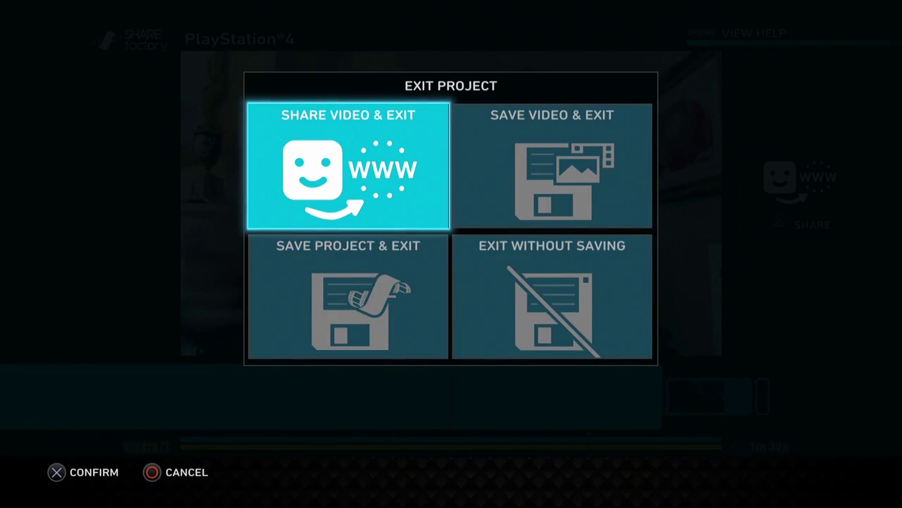
key("Escape")
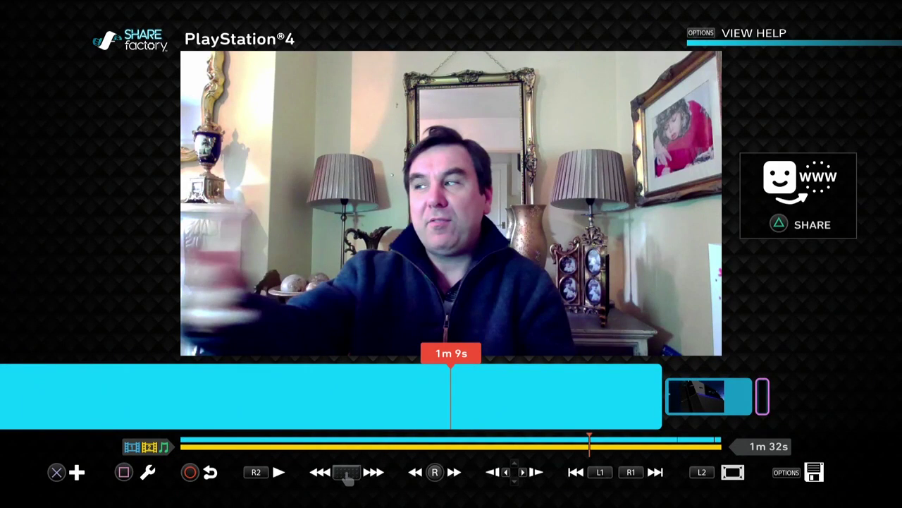
key("Return")
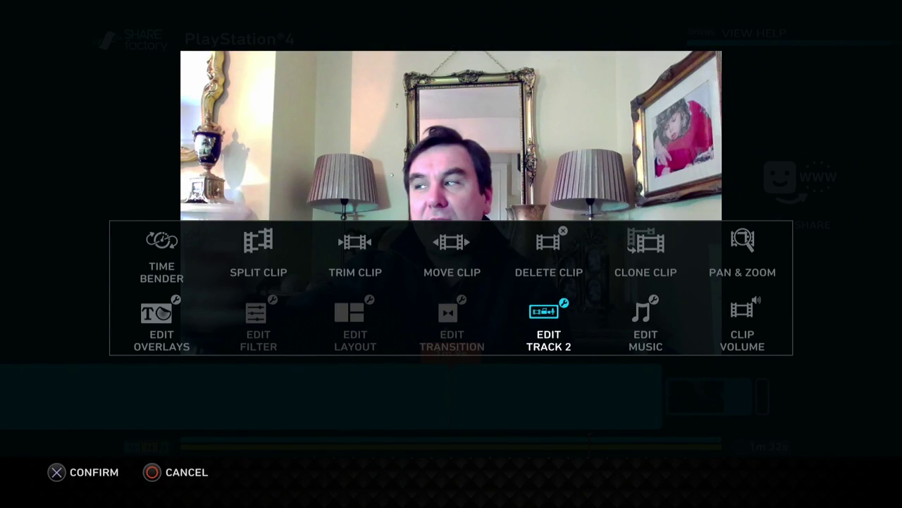
key("Return")
key("Escape")
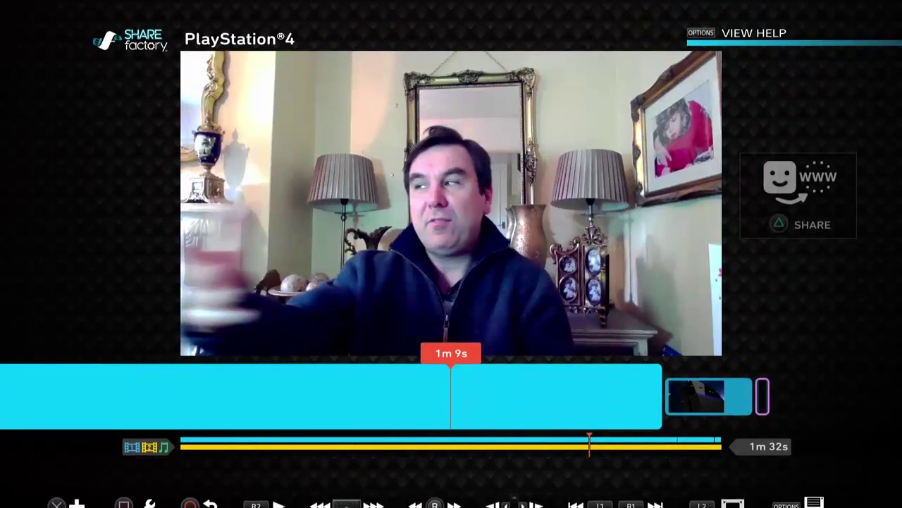
key("Return")
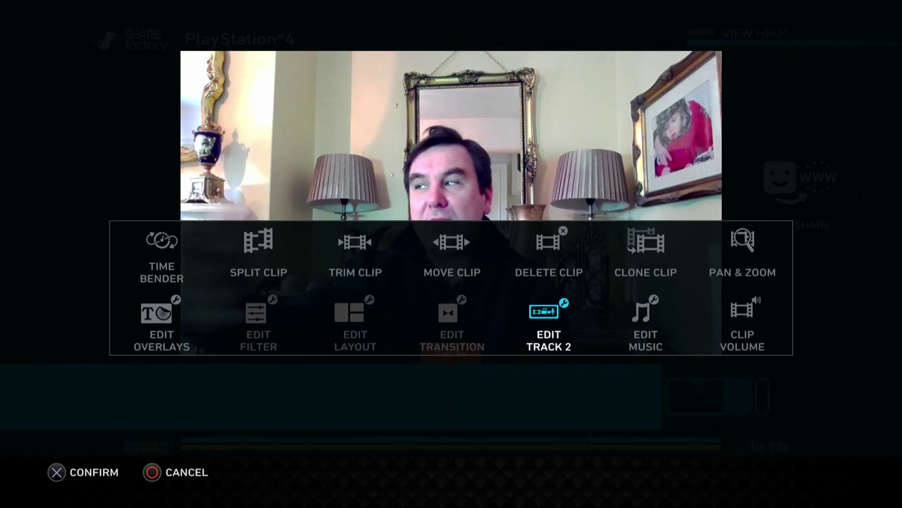
key("Right")
key("Left")
key("Return")
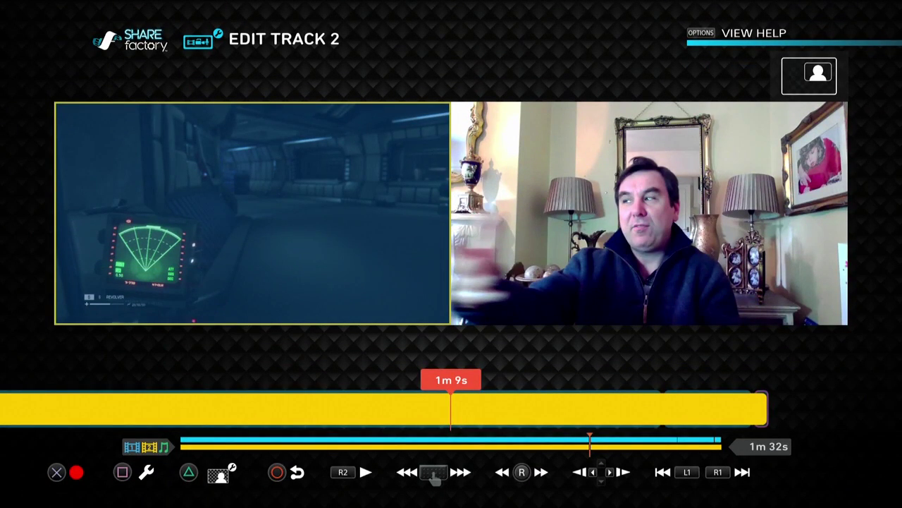
key("Return")
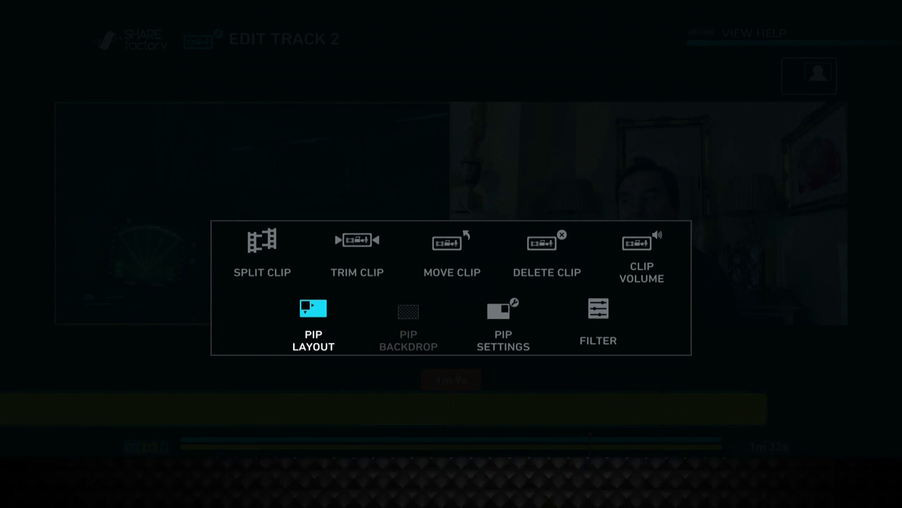
- Confirm track 2's PIP Layout stays Full Screen and close the layout choices
key("Return")
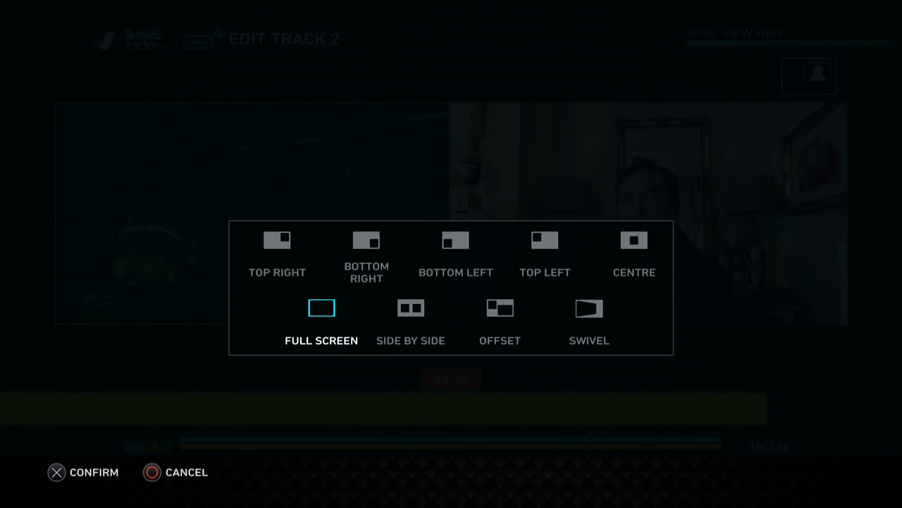
key("Escape")
key("Escape")
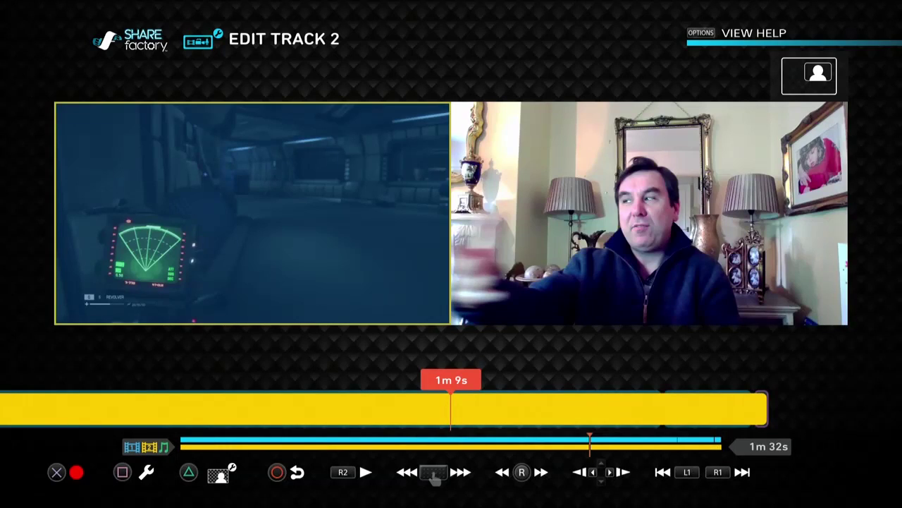